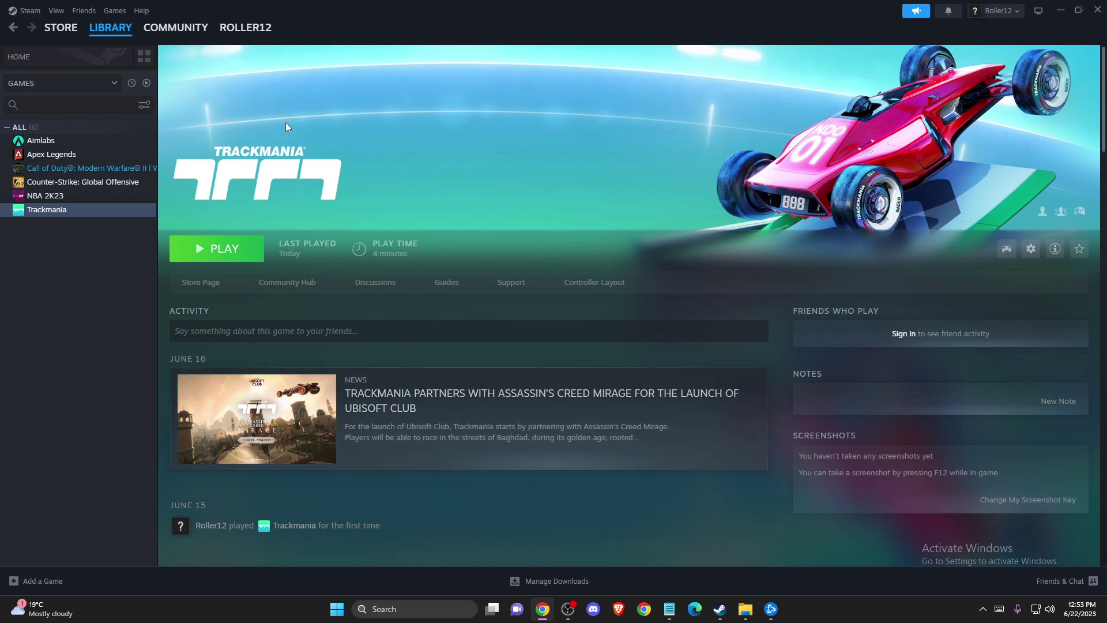
pyautogui.click(1061, 10)
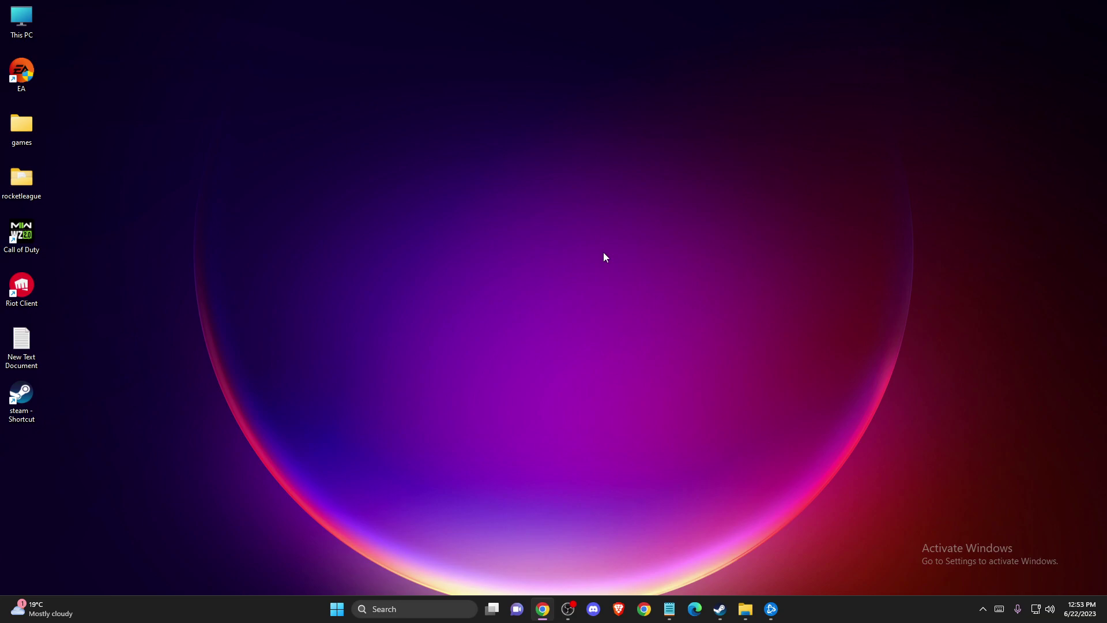
pyautogui.click(388, 608)
pyautogui.write('task')
pyautogui.click(414, 251)
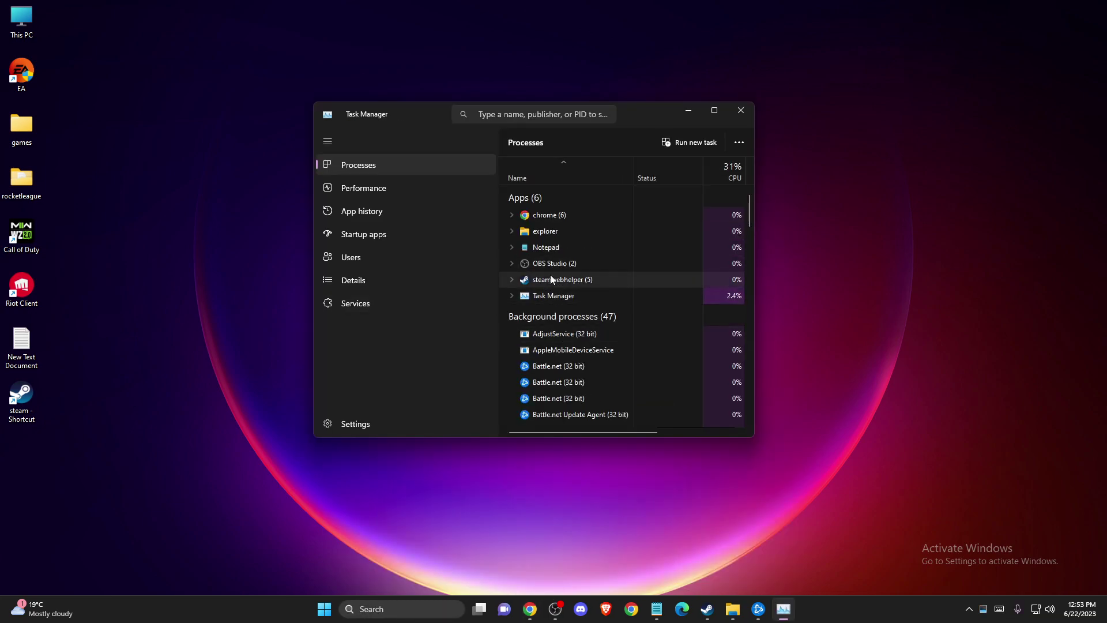
pyautogui.rightClick(553, 279)
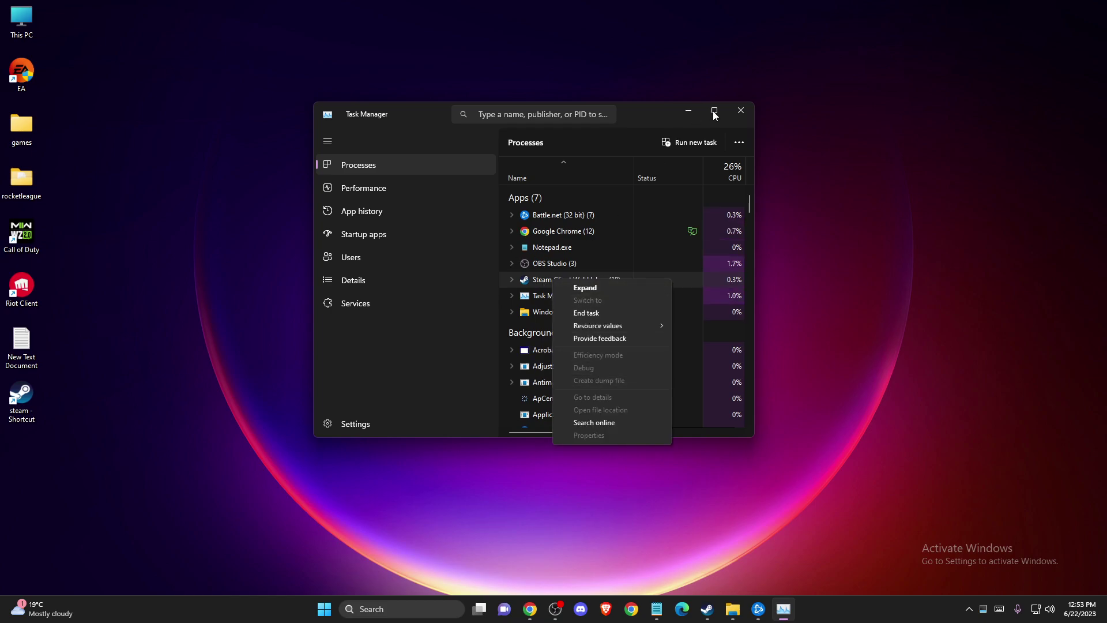
pyautogui.click(741, 111)
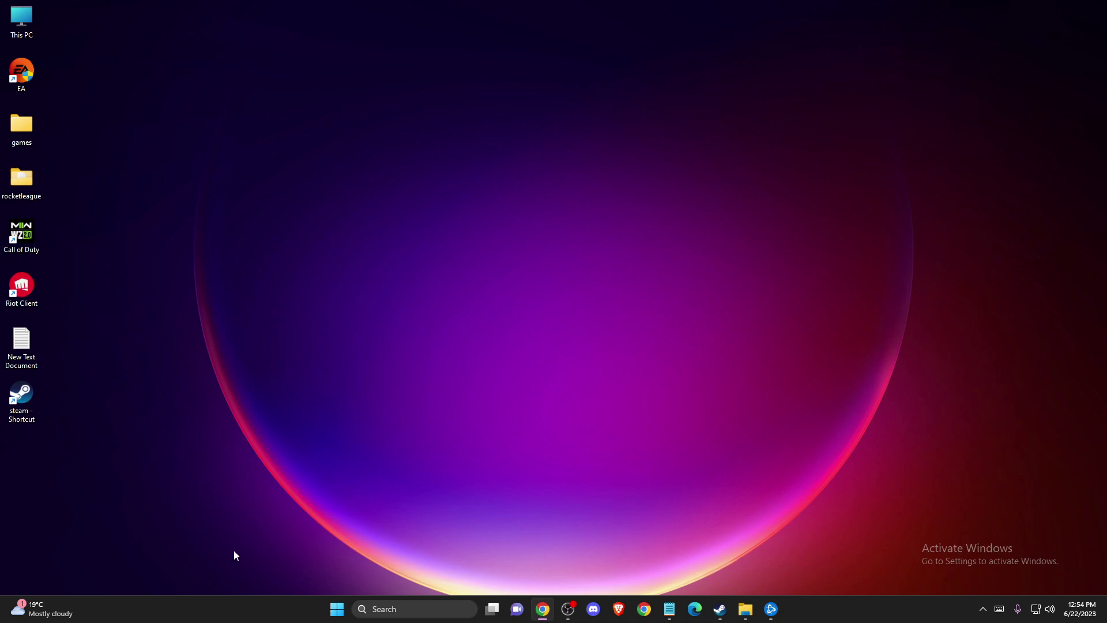
# Open Windows Defender Firewall's allowed apps list, jump to Steam, and unlock the list for editing.
pyautogui.click(407, 609)
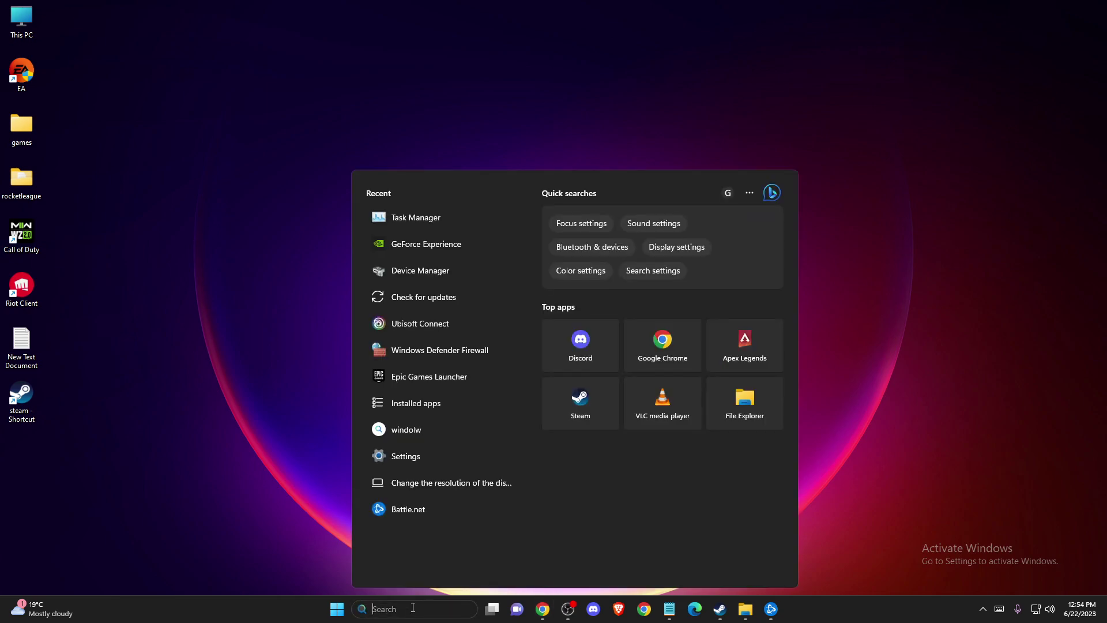
pyautogui.write('WINDOWS')
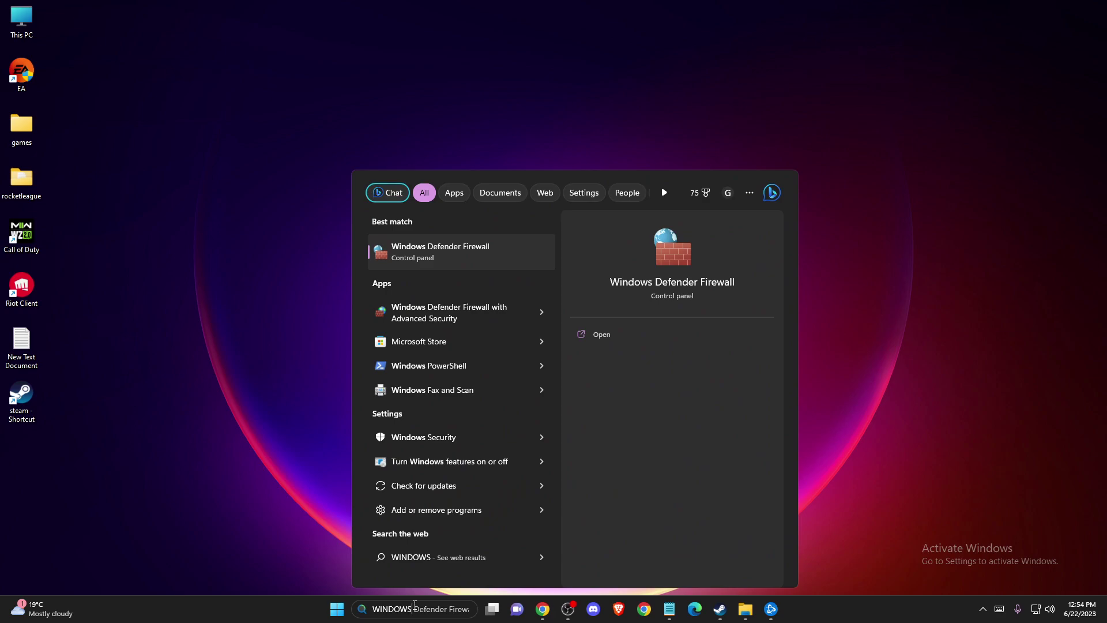
pyautogui.click(480, 254)
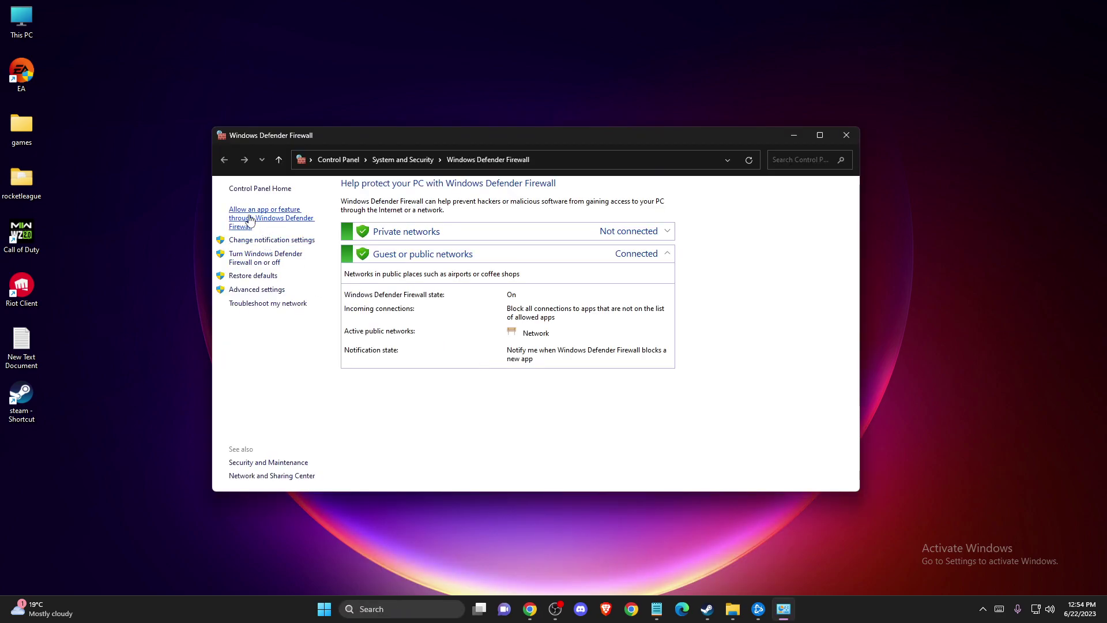
pyautogui.click(251, 218)
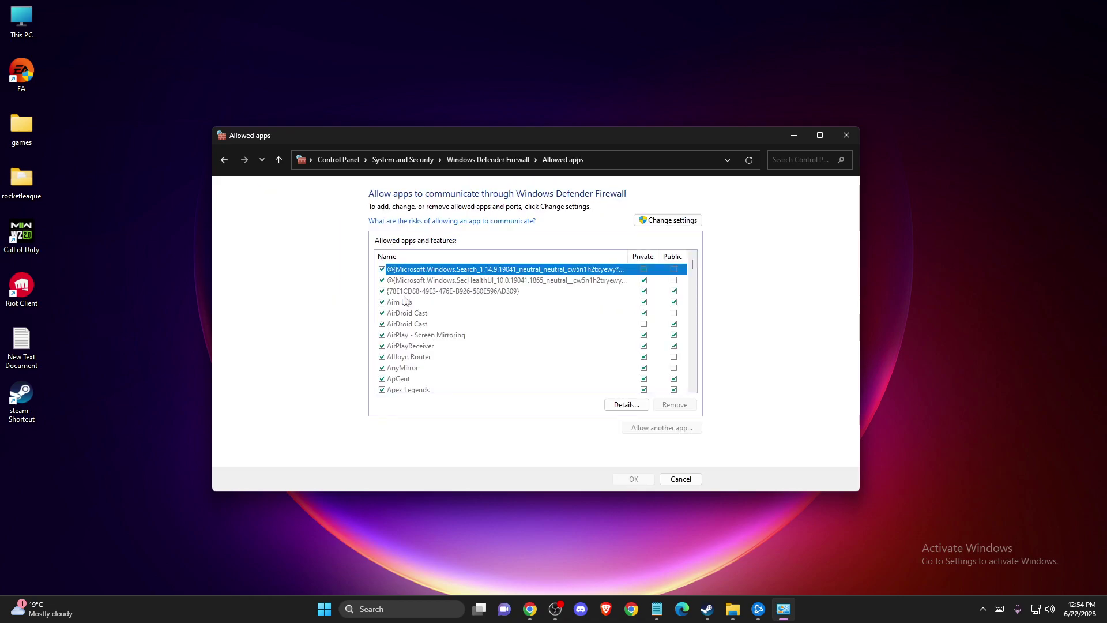
pyautogui.click(459, 336)
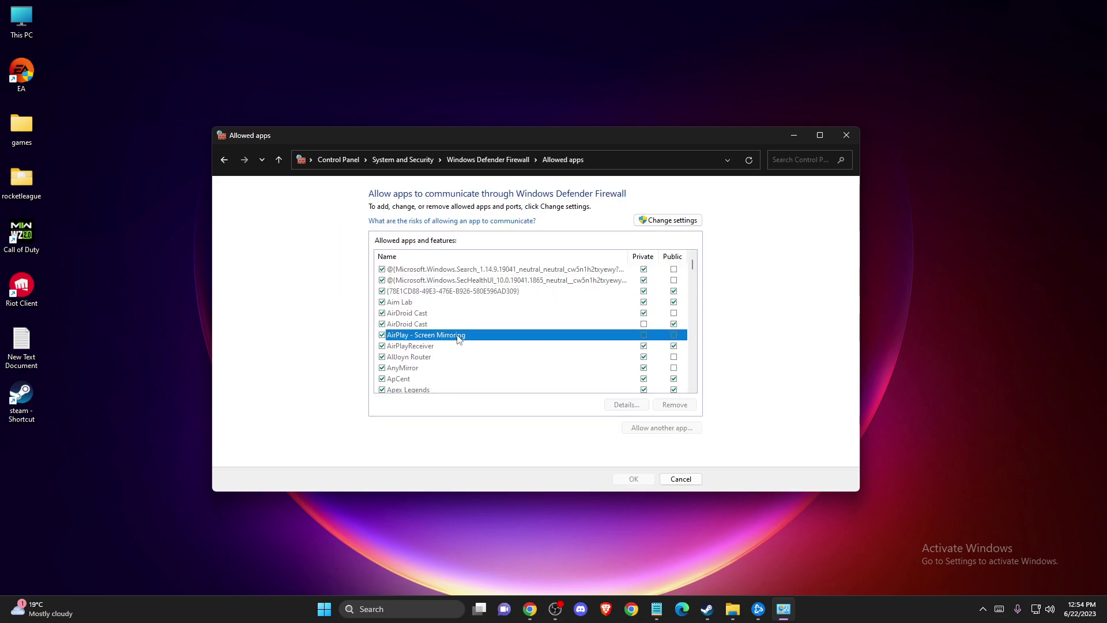
pyautogui.press('s')
pyautogui.press('s')
pyautogui.press('s')
pyautogui.press('s')
pyautogui.press('s')
pyautogui.press('s')
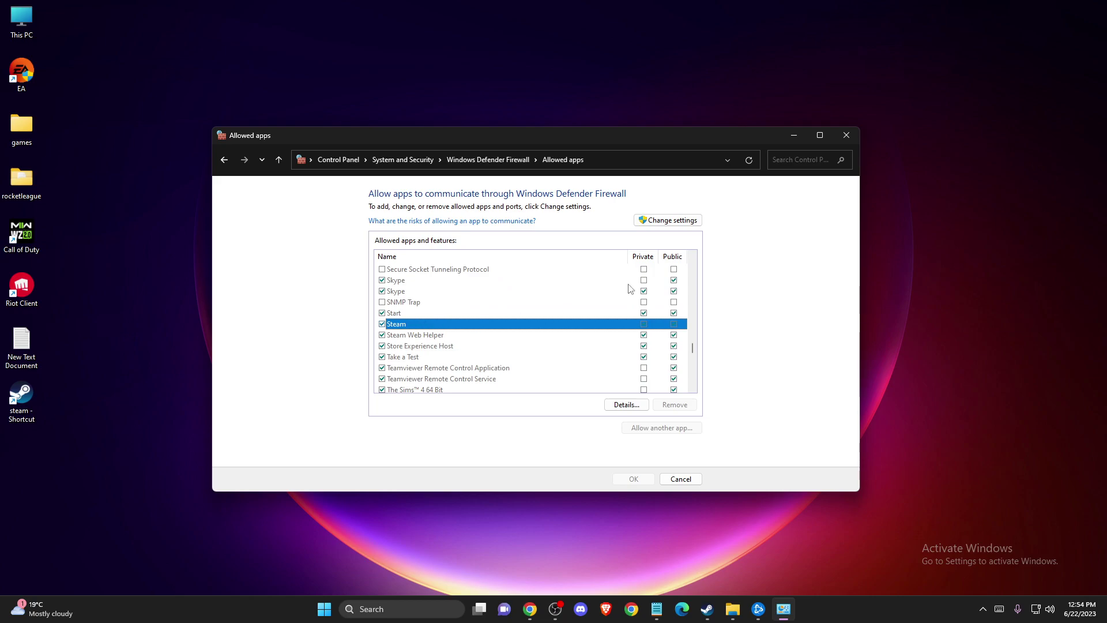
pyautogui.click(666, 220)
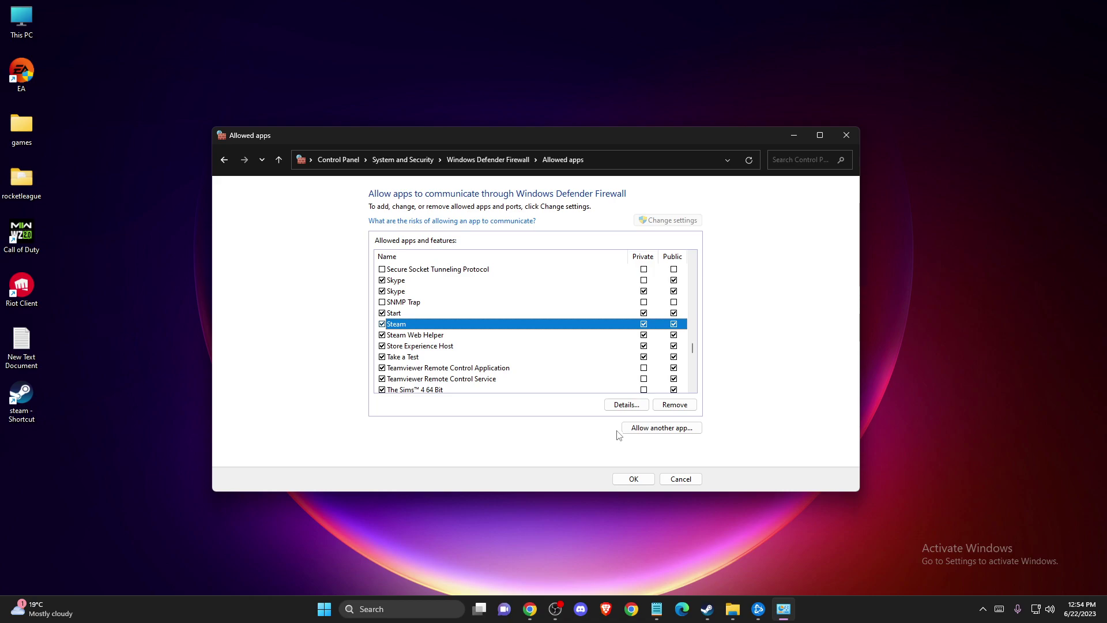
# Choose C:\Program Files (x86)\Steam\steam.exe as another app to allow.
pyautogui.click(642, 430)
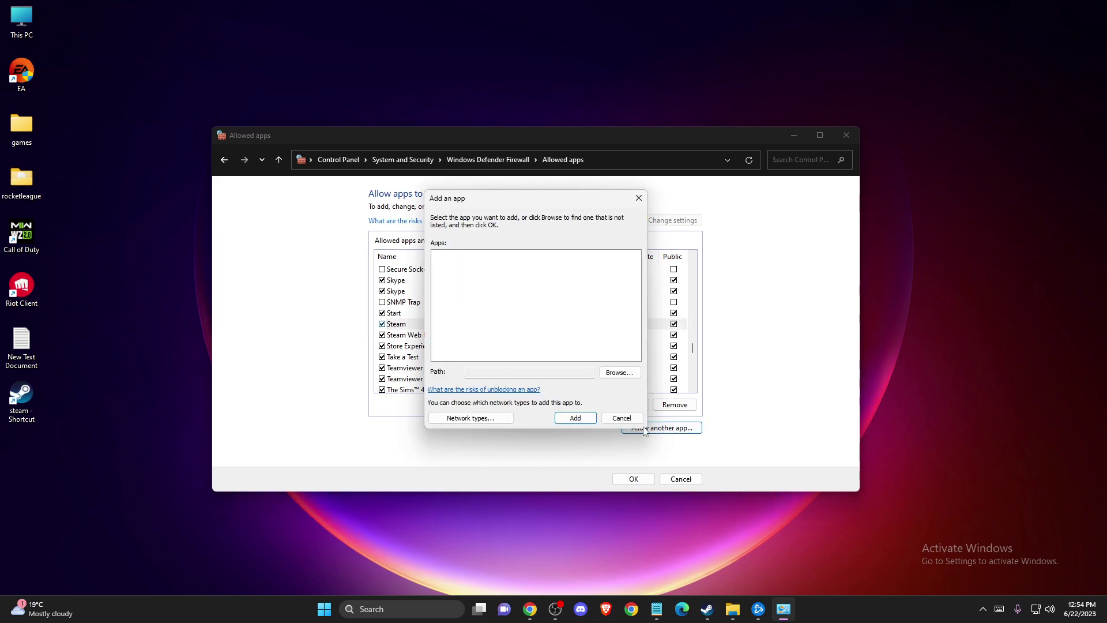
pyautogui.click(620, 377)
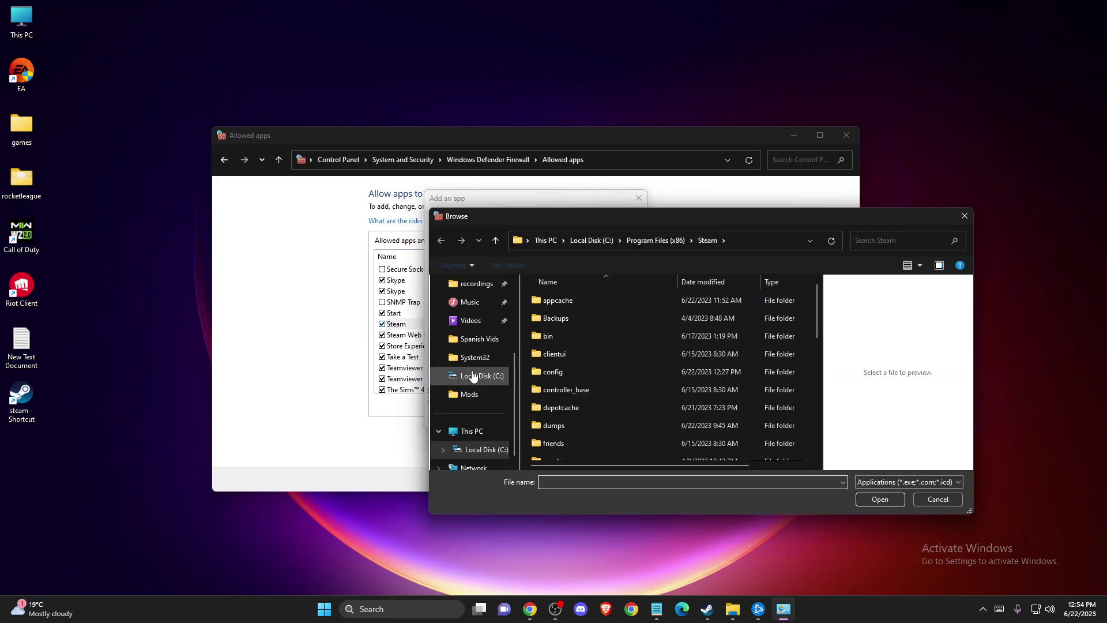
pyautogui.click(592, 239)
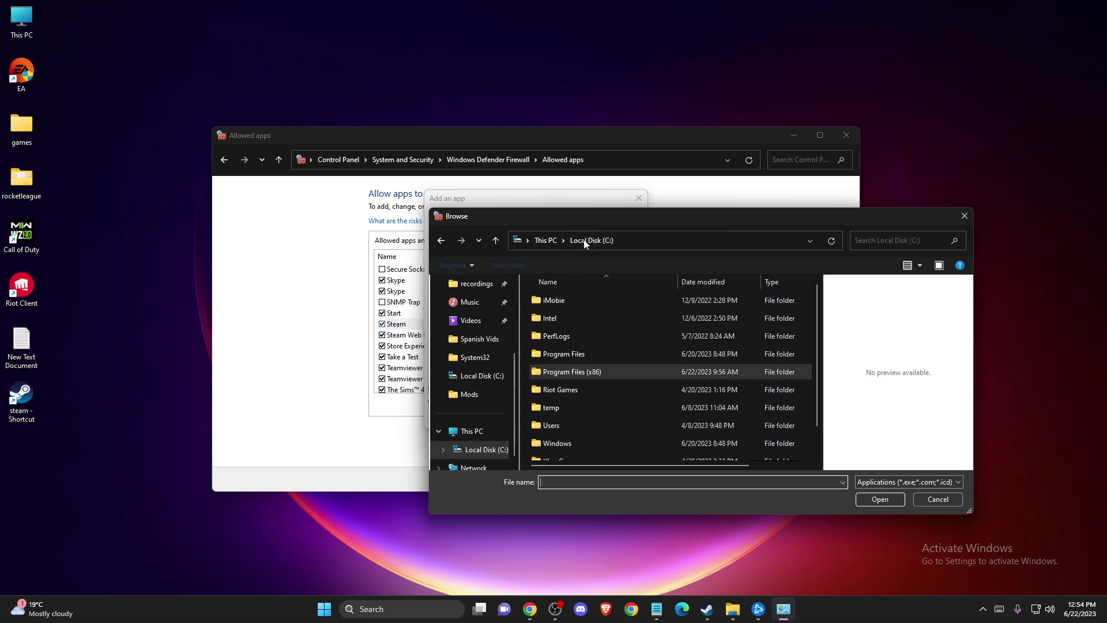
pyautogui.doubleClick(579, 376)
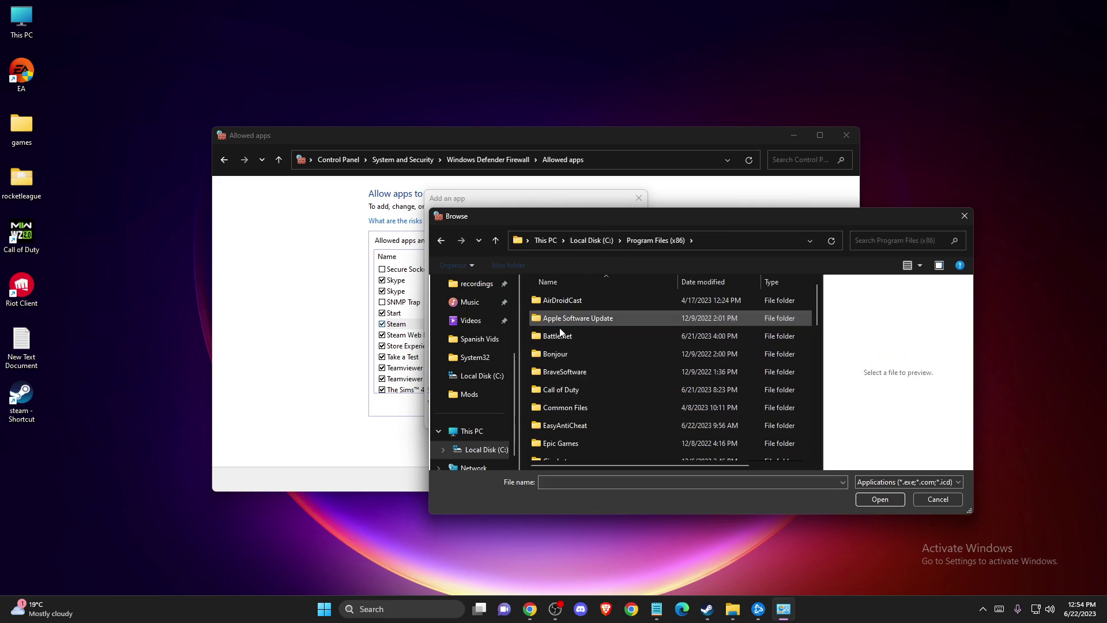
pyautogui.scroll(-5, 562, 346)
pyautogui.doubleClick(558, 298)
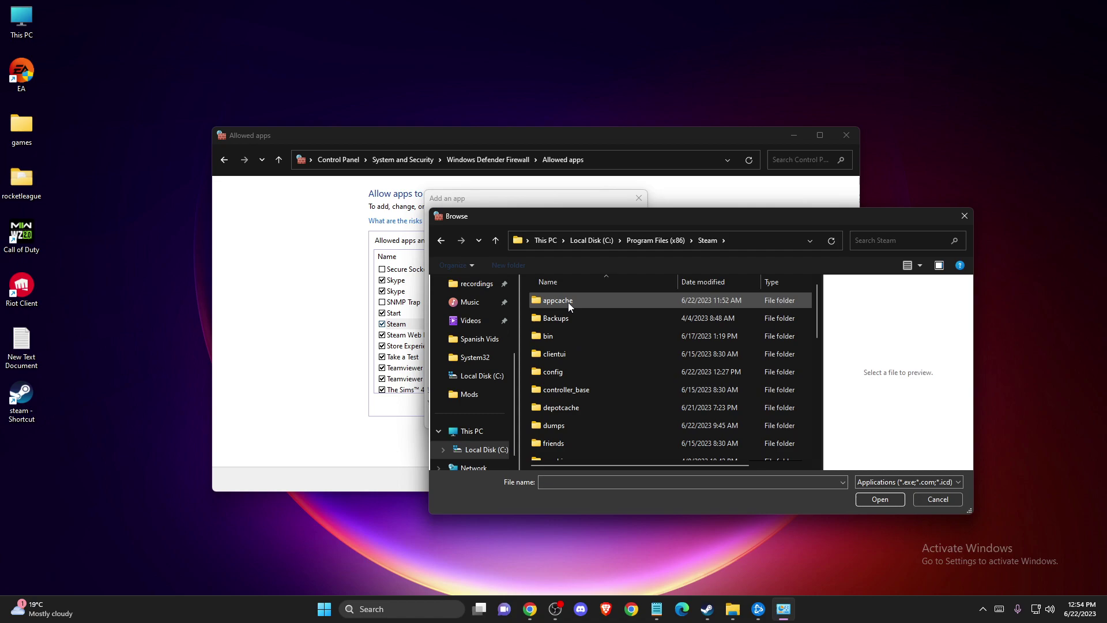
pyautogui.scroll(-5, 570, 309)
pyautogui.click(554, 363)
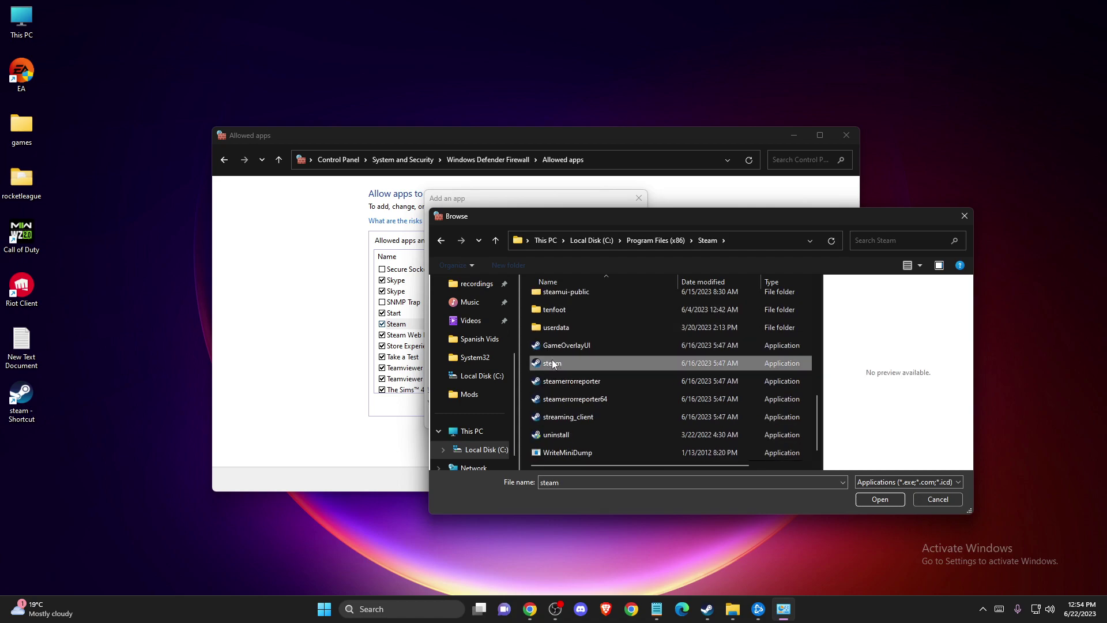
pyautogui.click(880, 499)
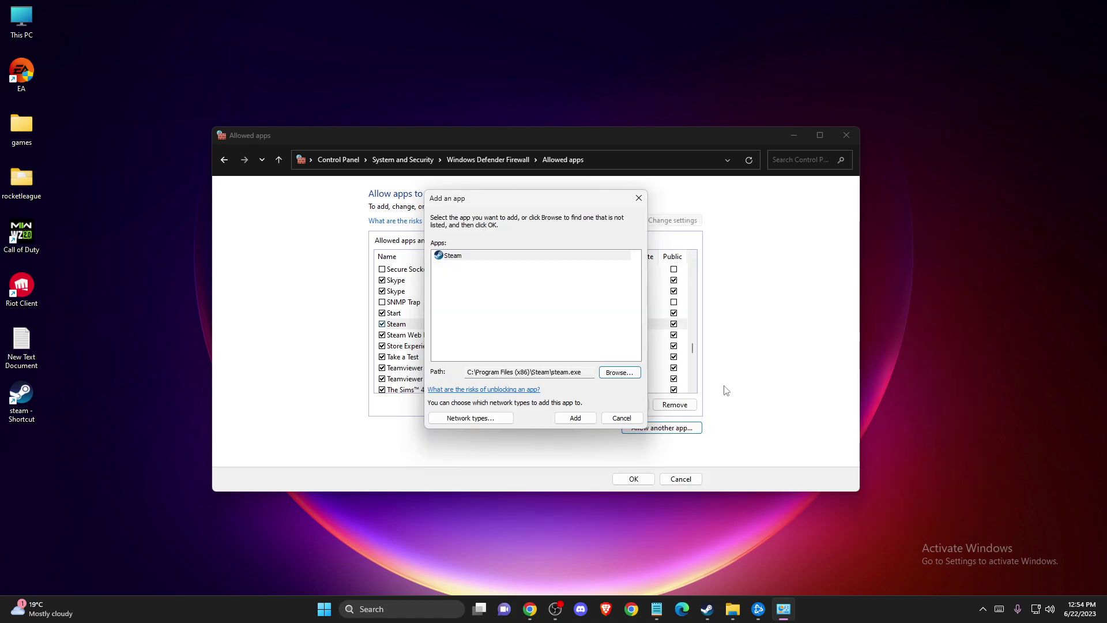
# Dismiss the notice that Steam is already listed and close the add-app dialog.
pyautogui.click(575, 419)
pyautogui.click(606, 351)
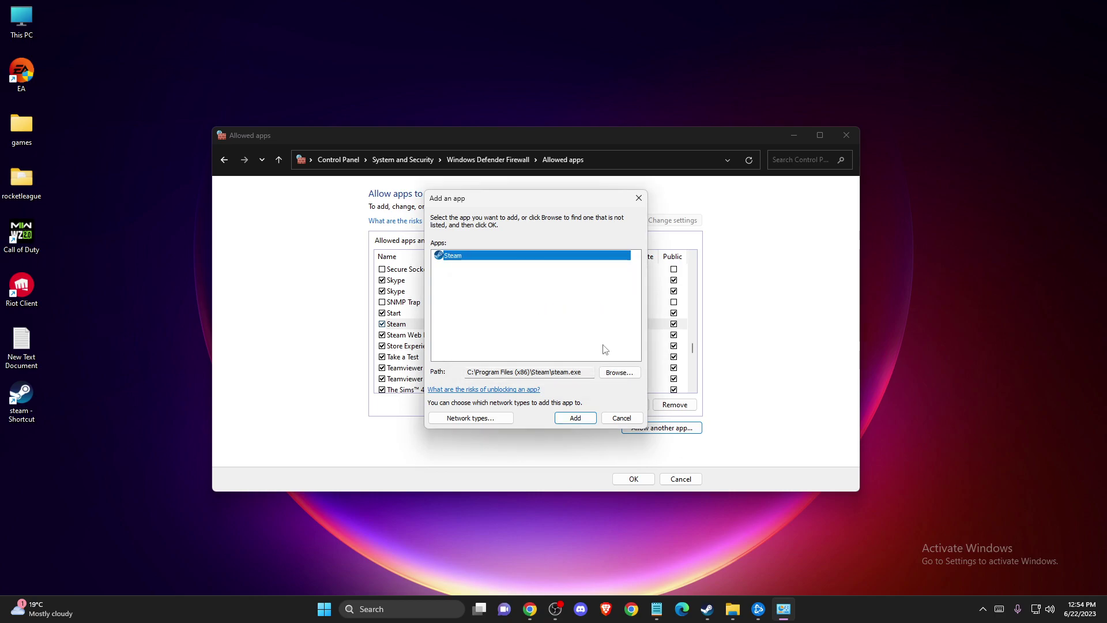
pyautogui.click(621, 418)
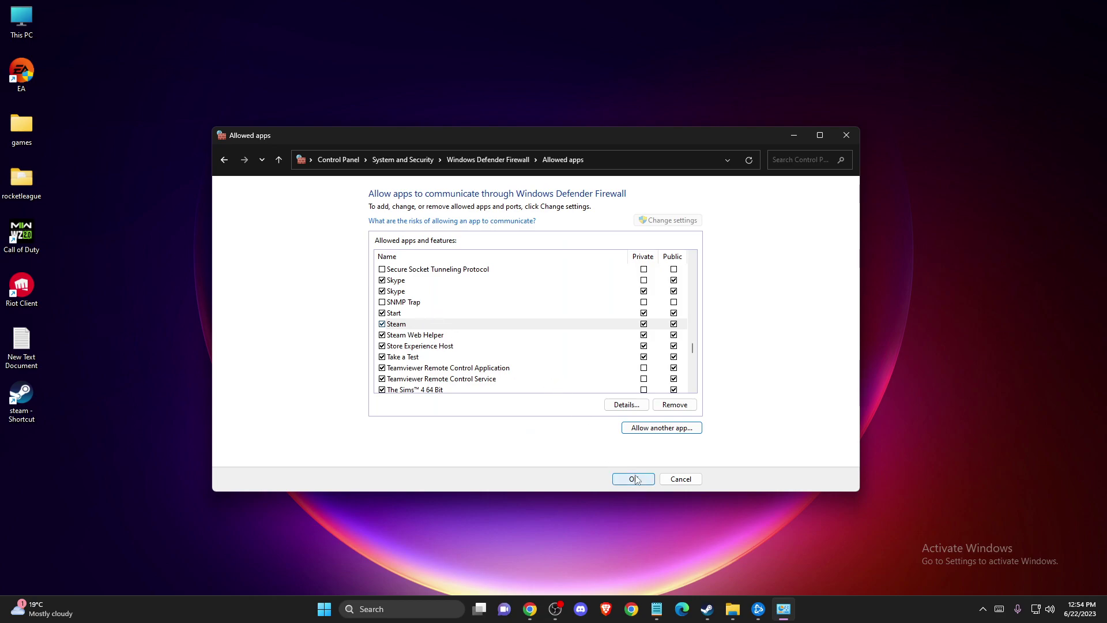
# Save the firewall settings, close the firewall window, and bring up the Steam search result's options.
pyautogui.click(682, 479)
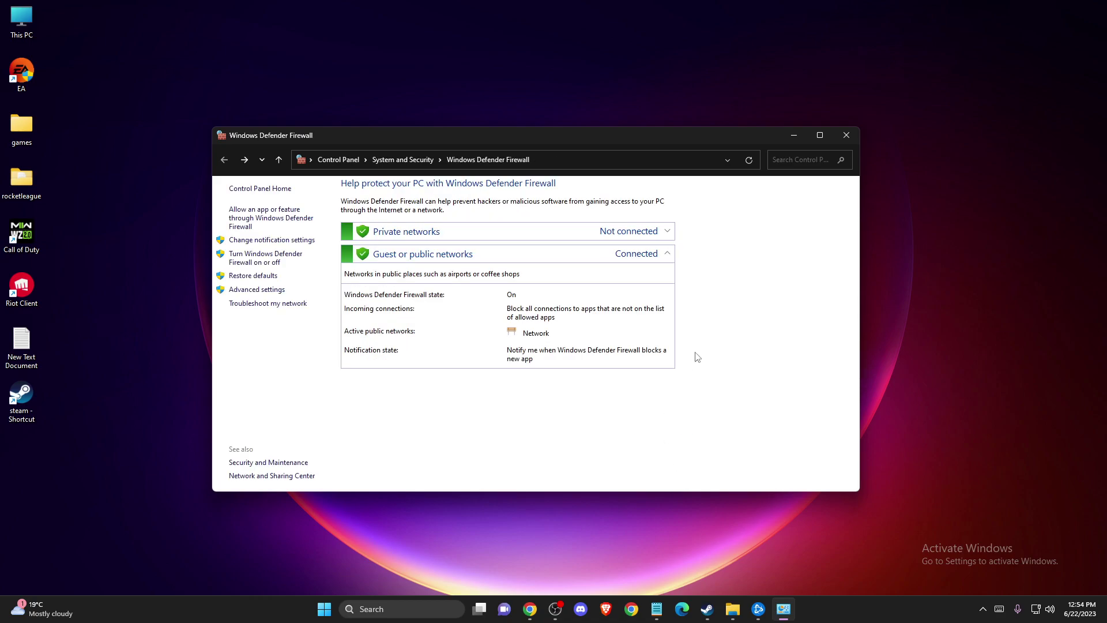
pyautogui.click(845, 135)
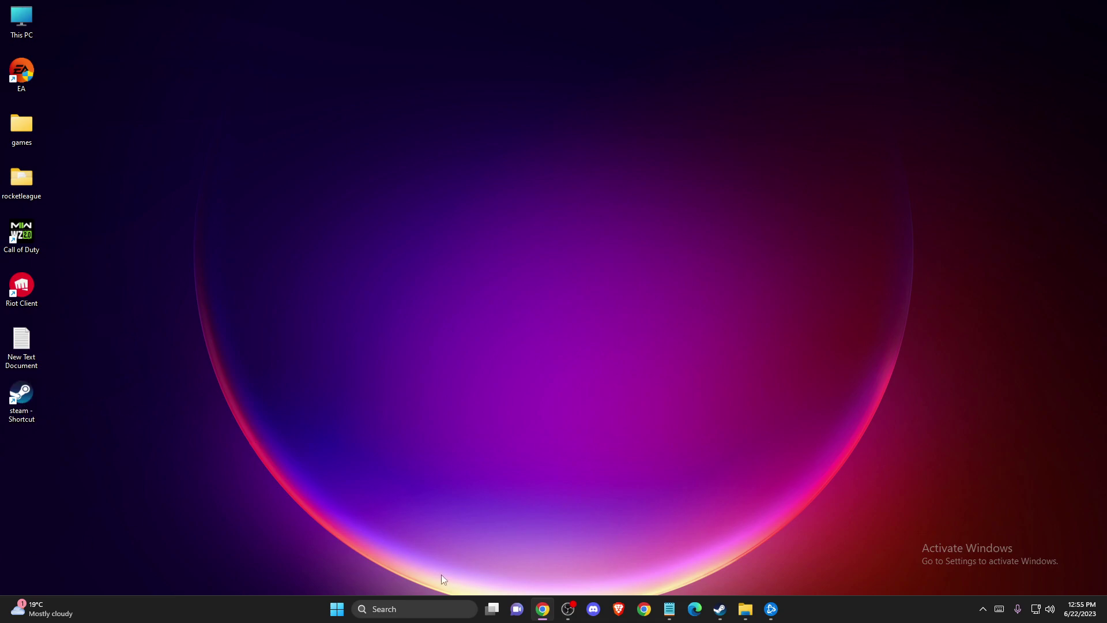
pyautogui.click(419, 608)
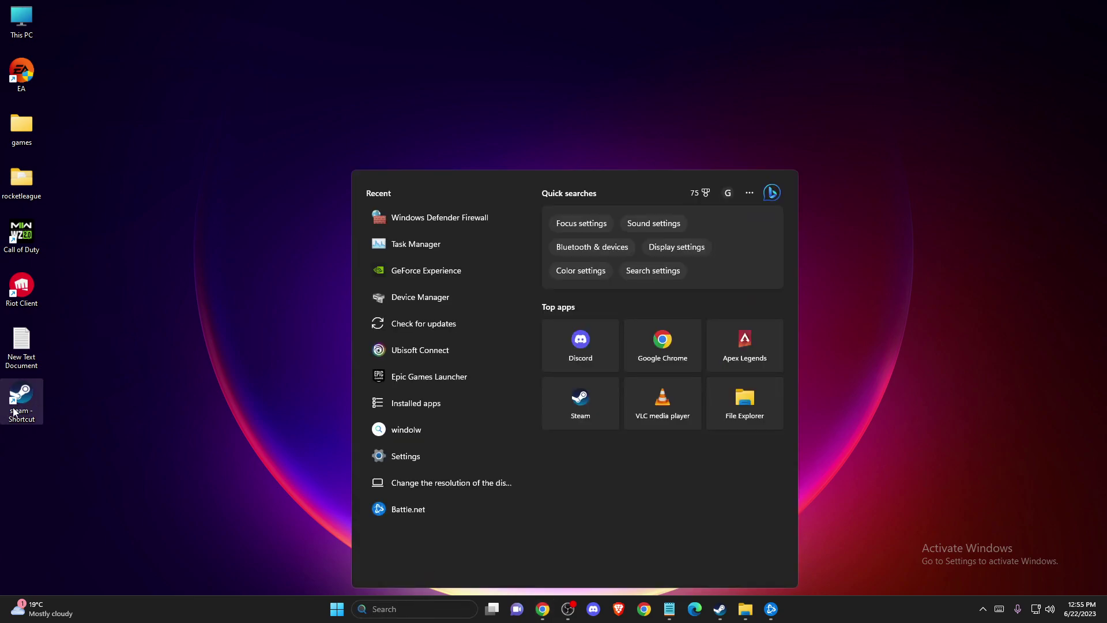
pyautogui.write('STEAm')
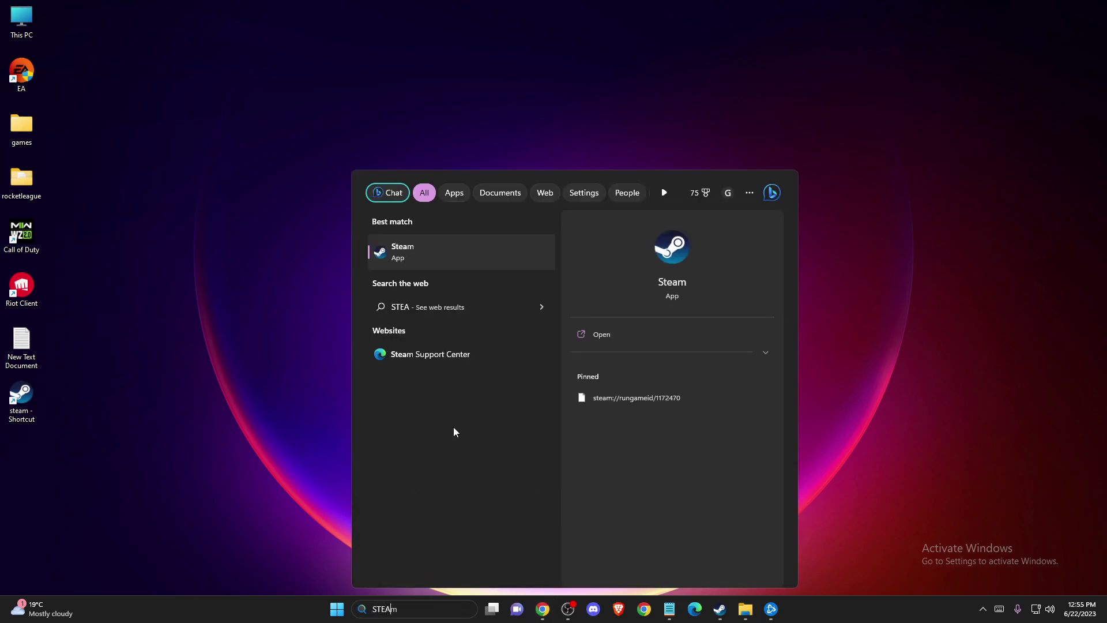
pyautogui.rightClick(417, 248)
# Go from the Steam shortcut's location to the real Steam program folder.
pyautogui.click(474, 285)
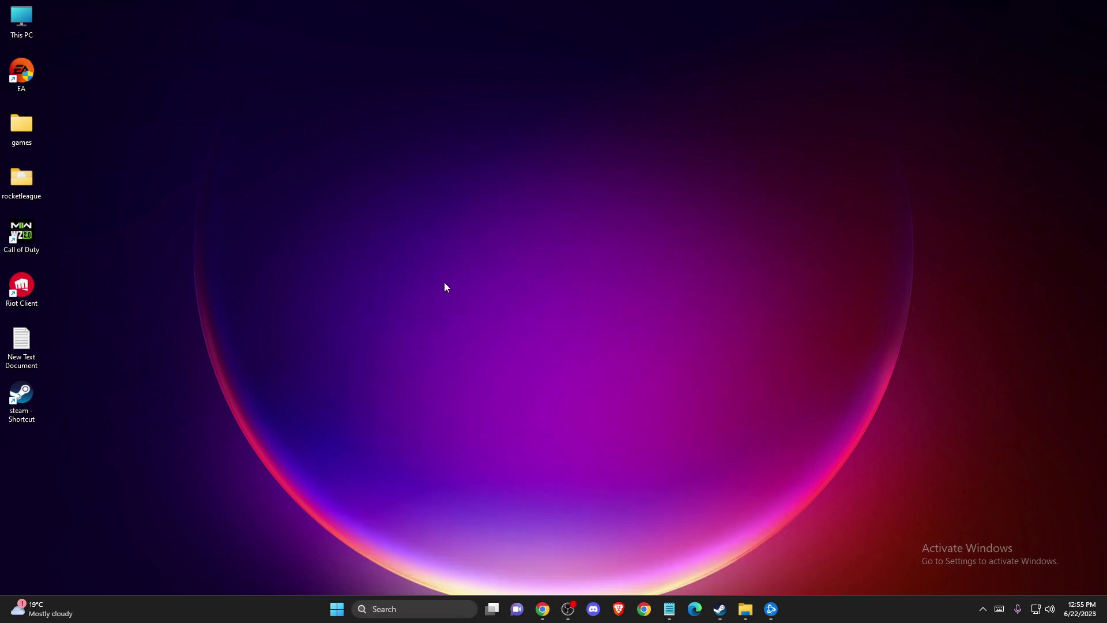
pyautogui.rightClick(449, 342)
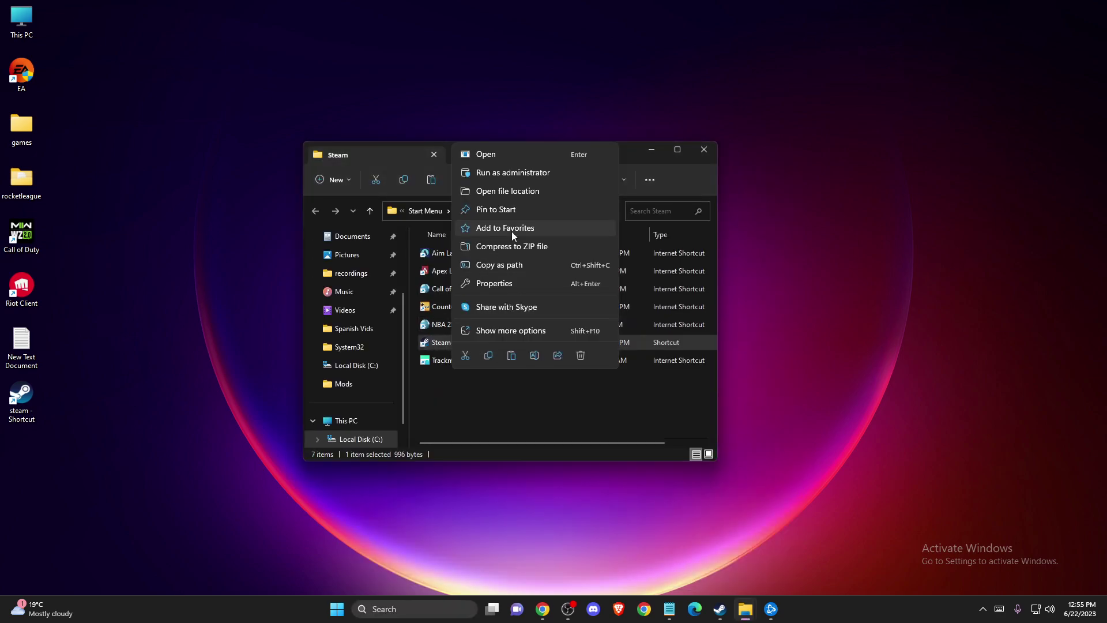
pyautogui.click(501, 197)
pyautogui.scroll(-1, 486, 407)
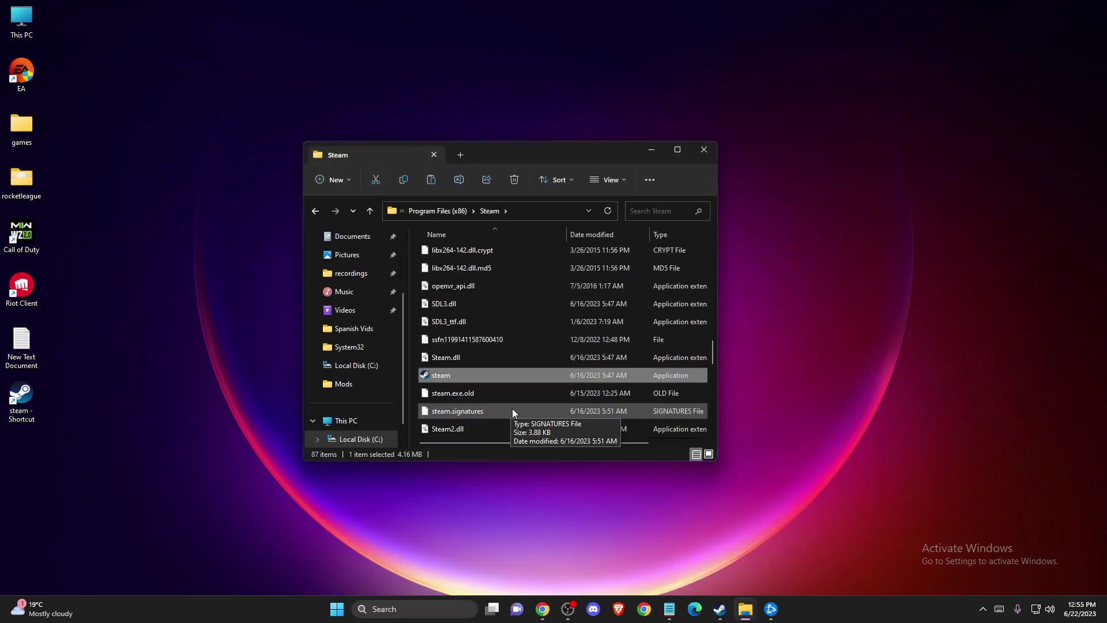
# Set steam.exe to run as administrator under Compatibility, apply it, and close the folder.
pyautogui.rightClick(452, 373)
pyautogui.click(493, 316)
pyautogui.click(560, 300)
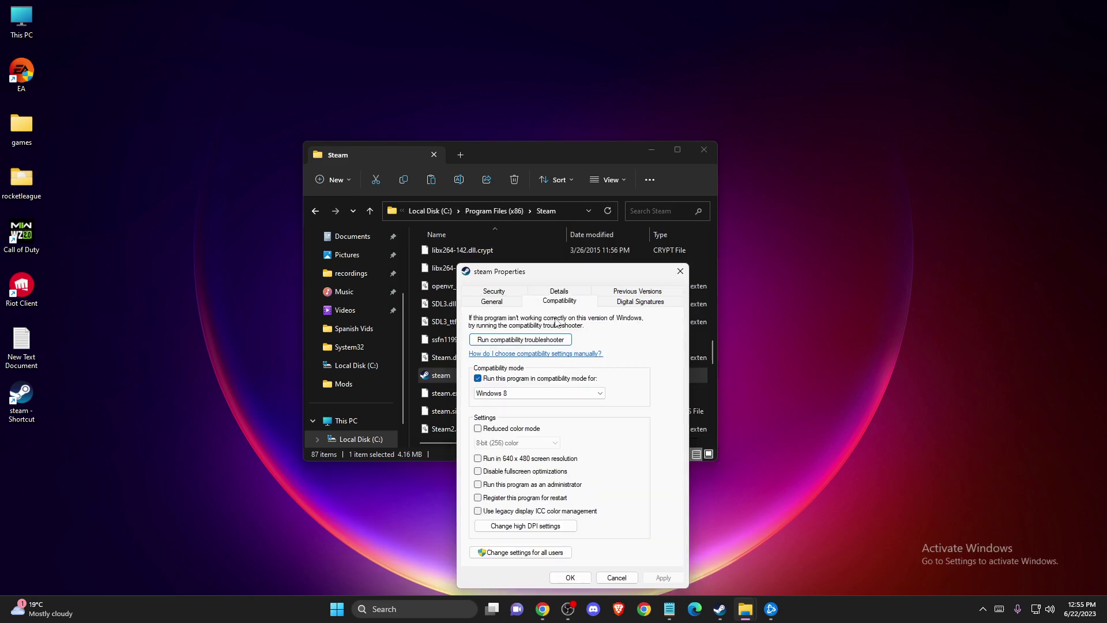
pyautogui.click(478, 484)
pyautogui.click(663, 578)
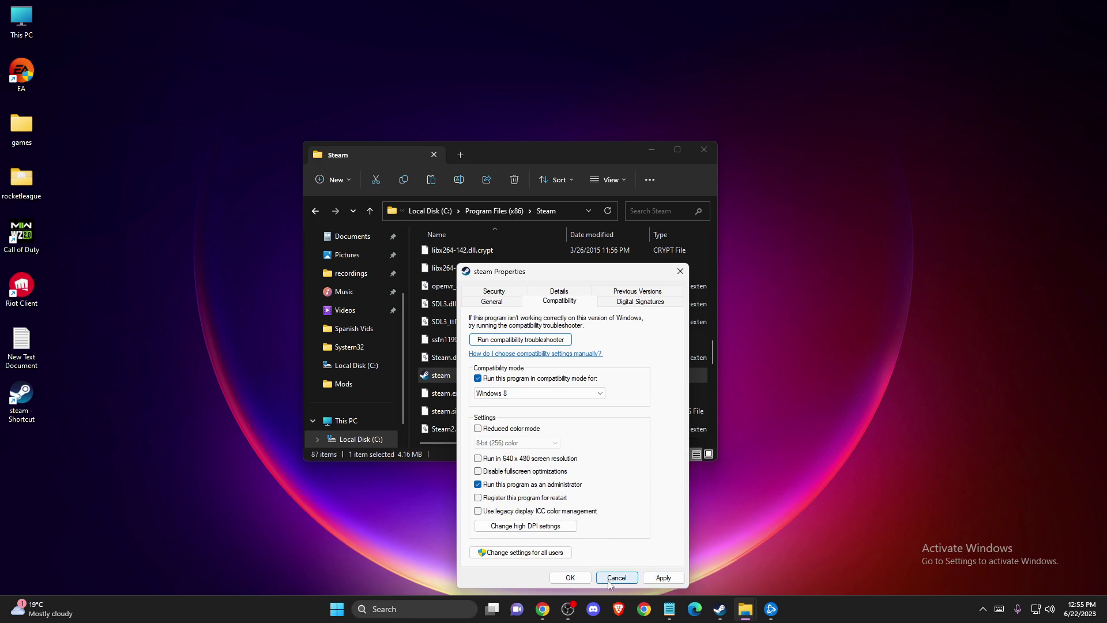
pyautogui.click(569, 578)
pyautogui.click(704, 150)
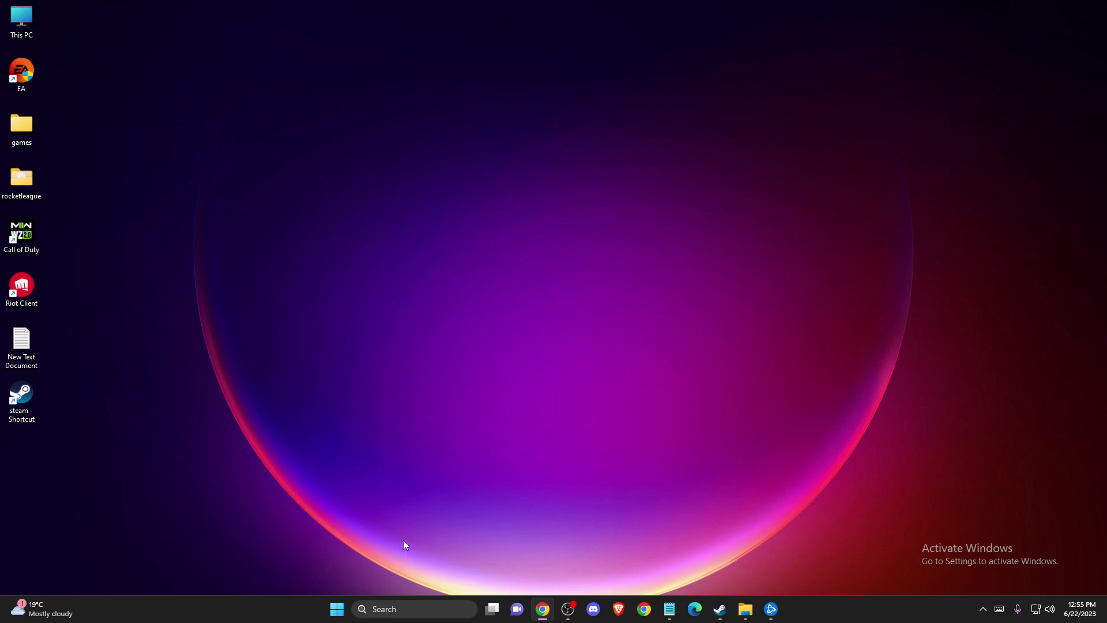
# Filter Installed apps to Steam, show its modify and uninstall options, then close Settings.
pyautogui.click(392, 609)
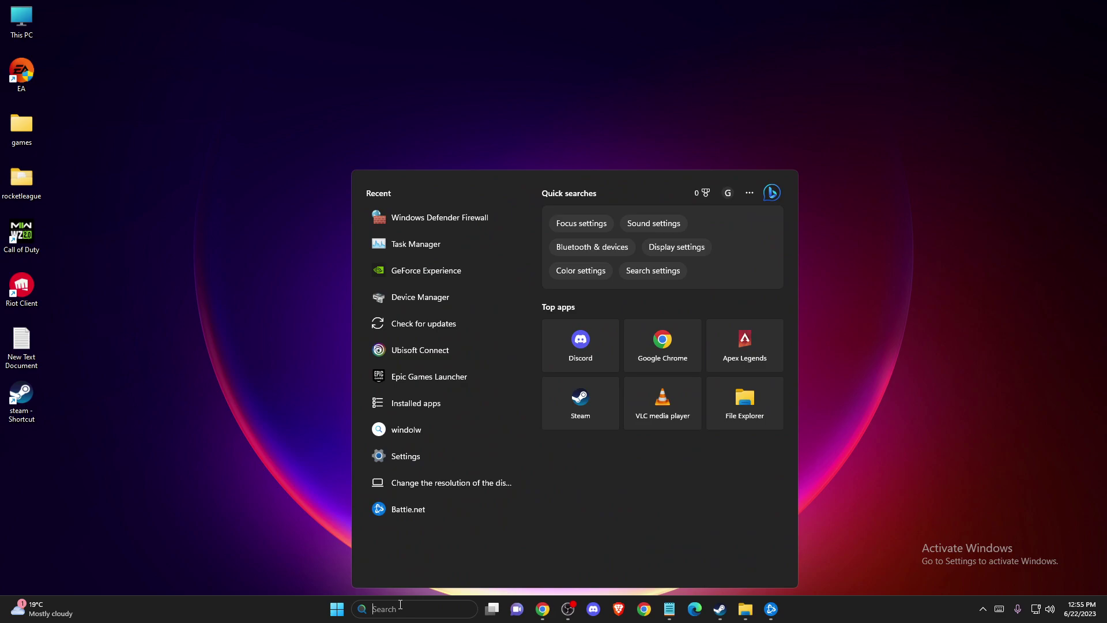
pyautogui.write('INST')
pyautogui.click(396, 246)
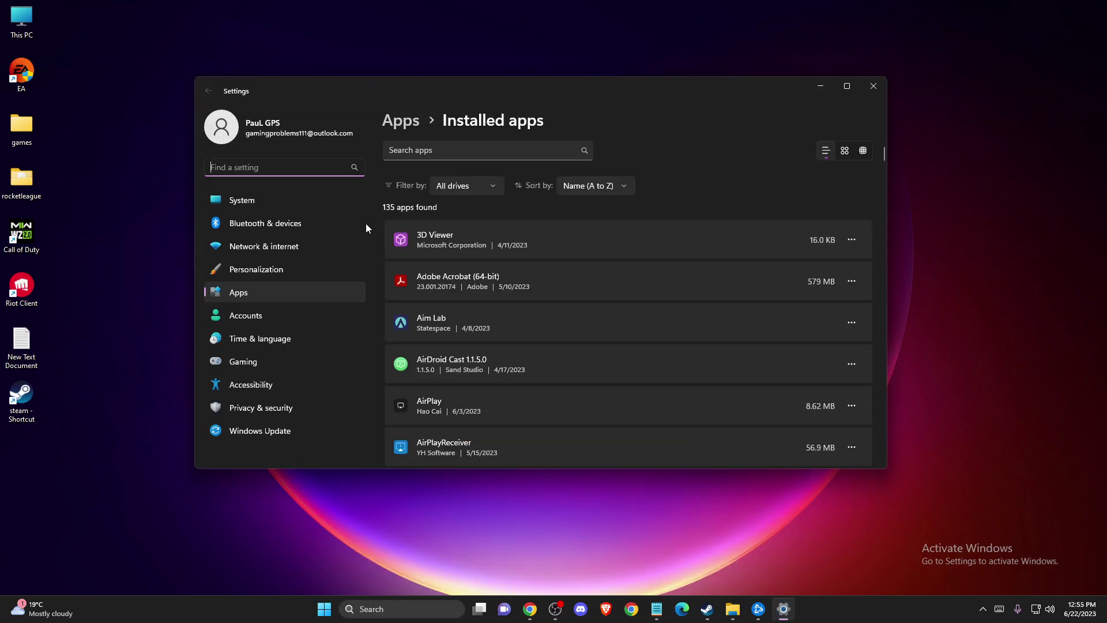
pyautogui.click(439, 151)
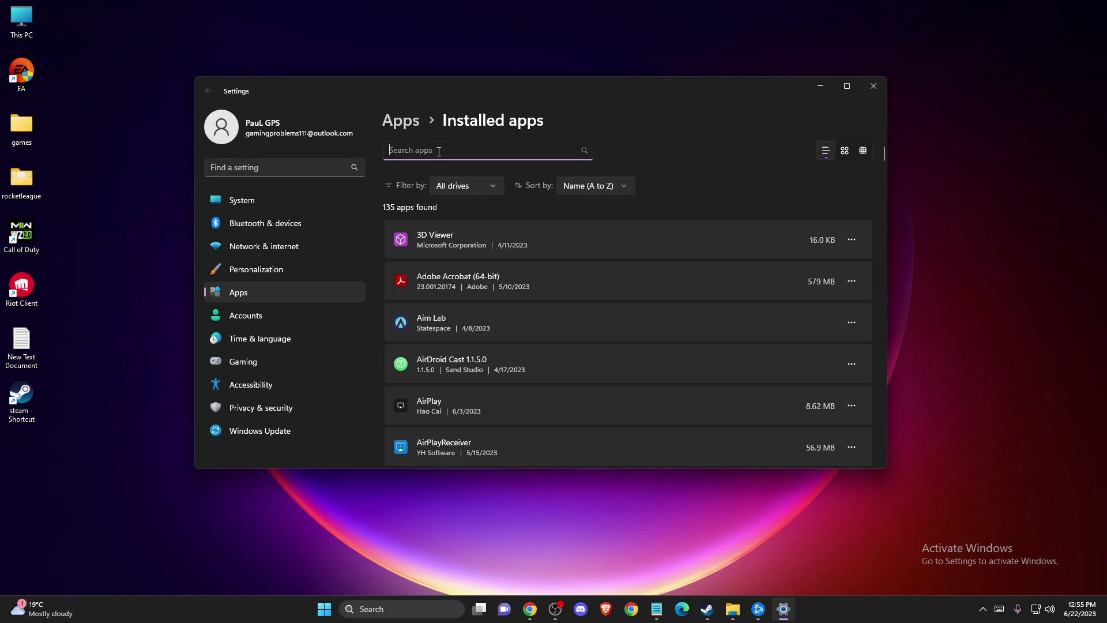
pyautogui.write('STEA')
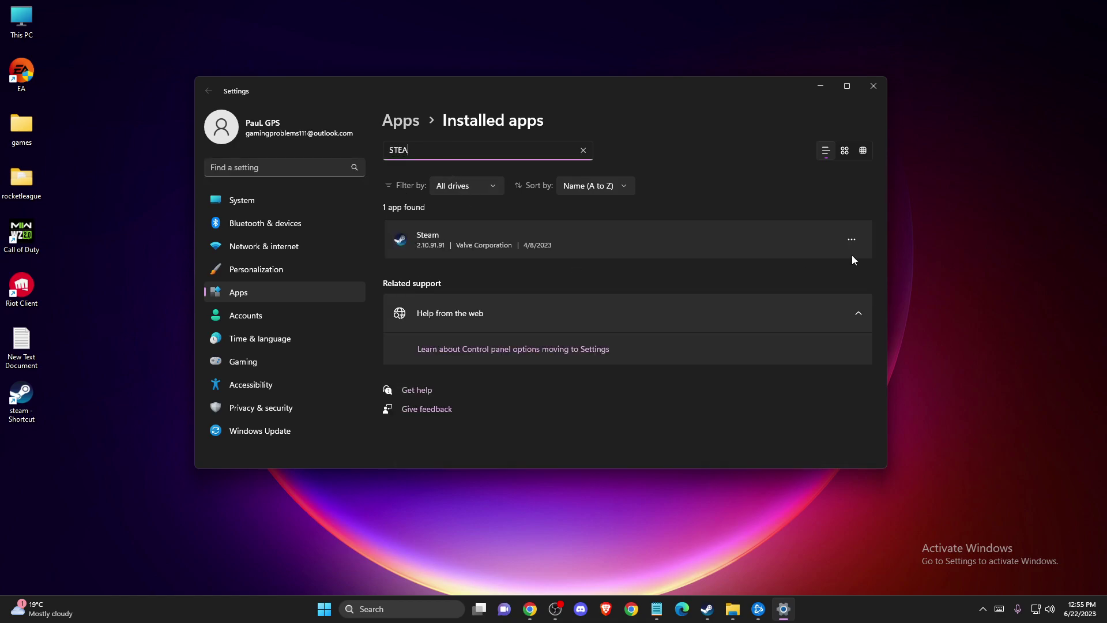
pyautogui.click(852, 239)
pyautogui.click(874, 88)
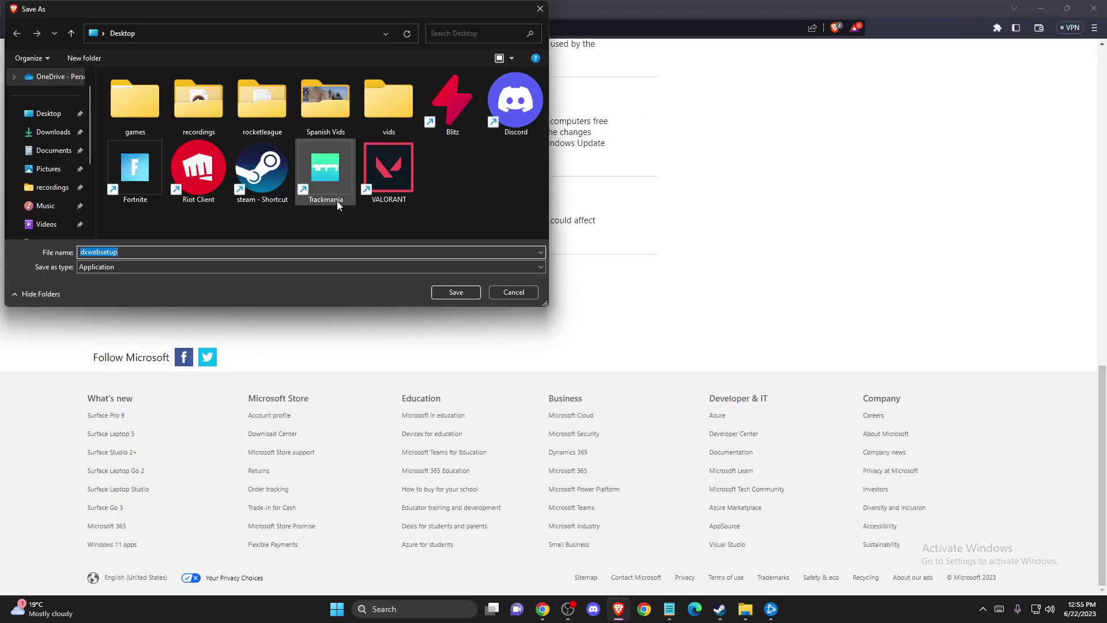
# Dismiss the dxwebsetup Save As dialog, go to steampowered.com, then show the desktop.
pyautogui.click(470, 285)
pyautogui.click(343, 27)
pyautogui.write('STEA')
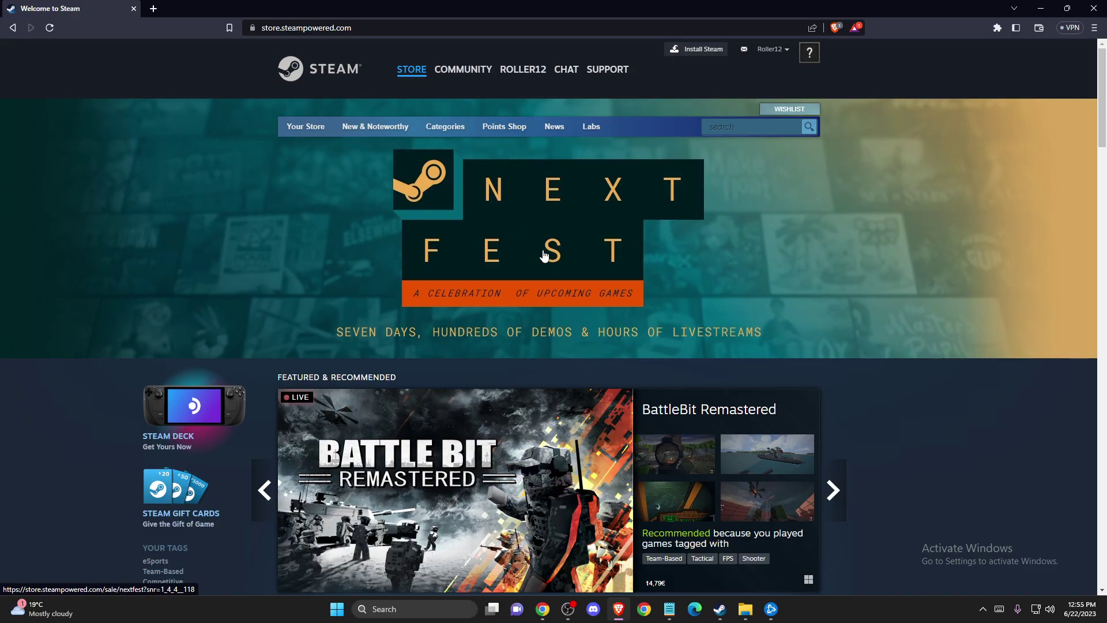
pyautogui.scroll(-8, 627, 210)
pyautogui.scroll(3, 627, 210)
pyautogui.scroll(-3, 625, 215)
pyautogui.scroll(-5, 624, 216)
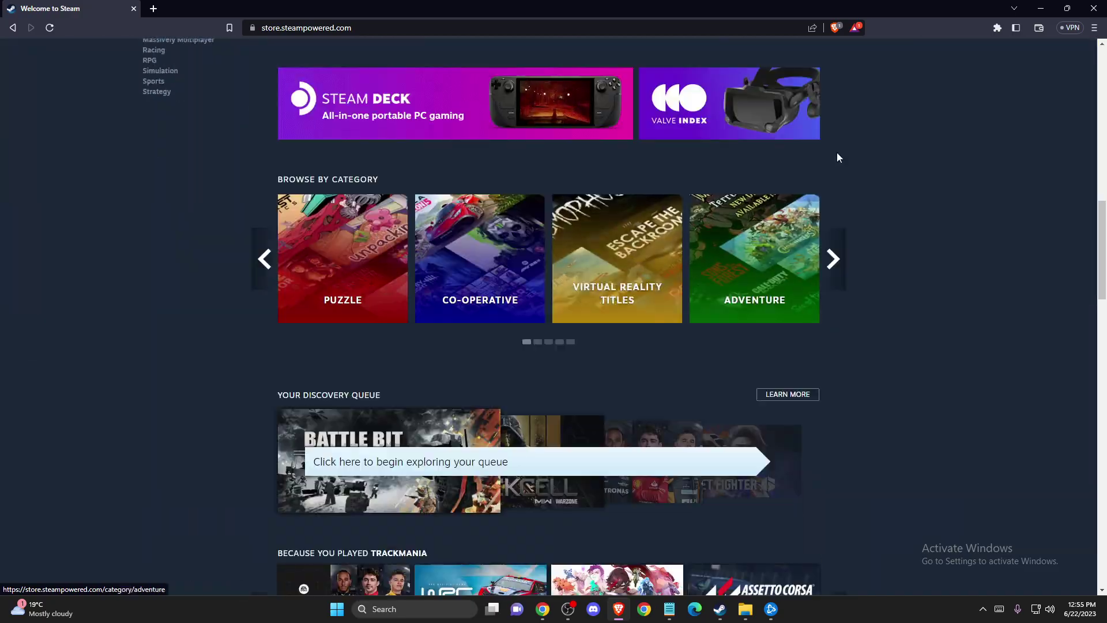
pyautogui.press('super+d')
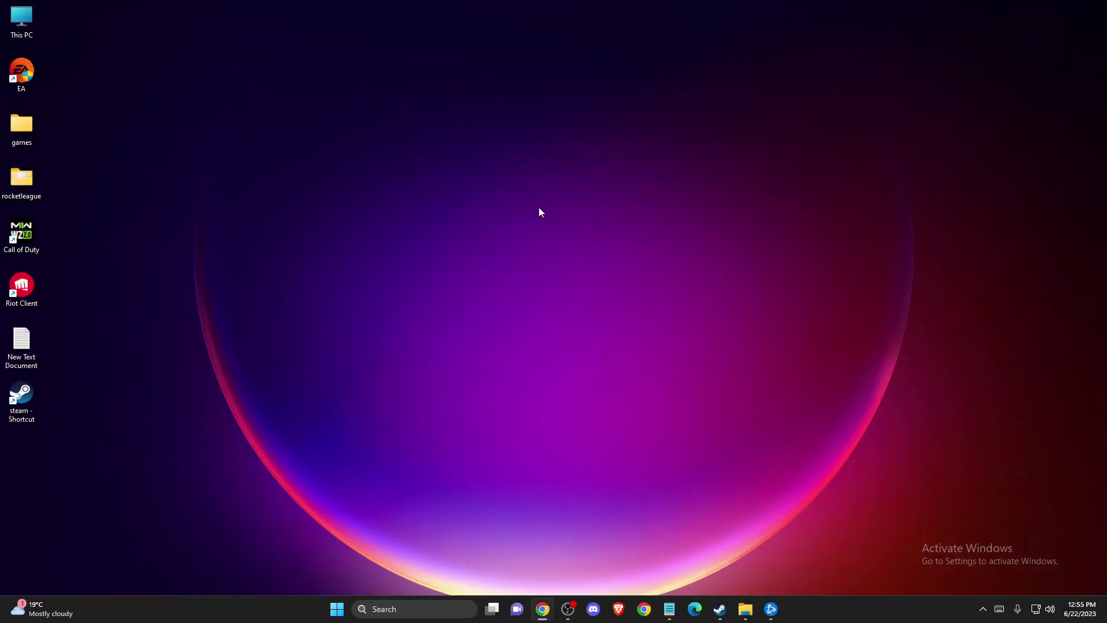